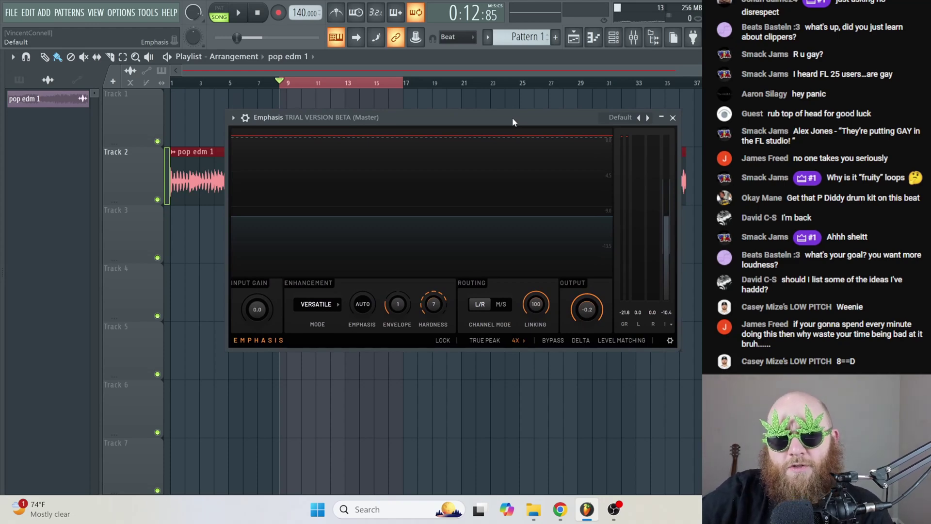
Step: Reposition the Emphasis window and play the looped song section through the limiter
drag(513, 119, 517, 120)
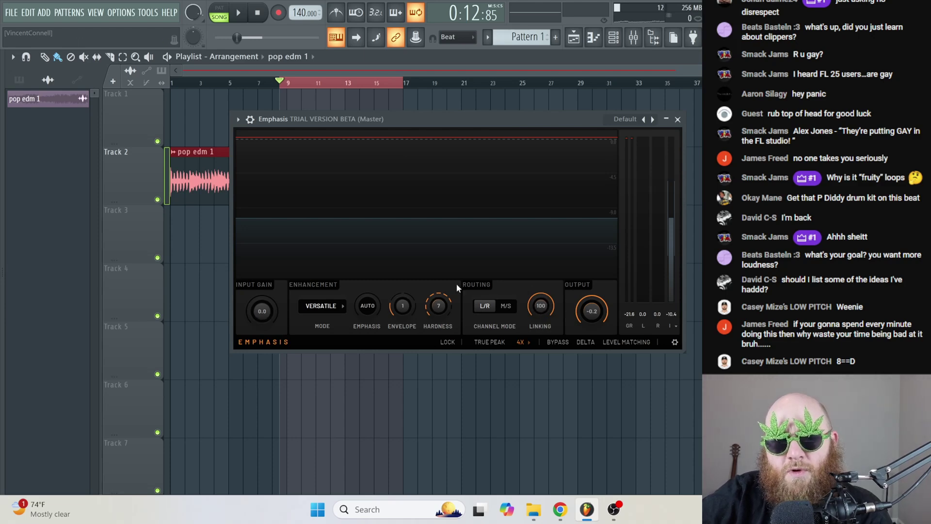
drag(503, 121, 502, 117)
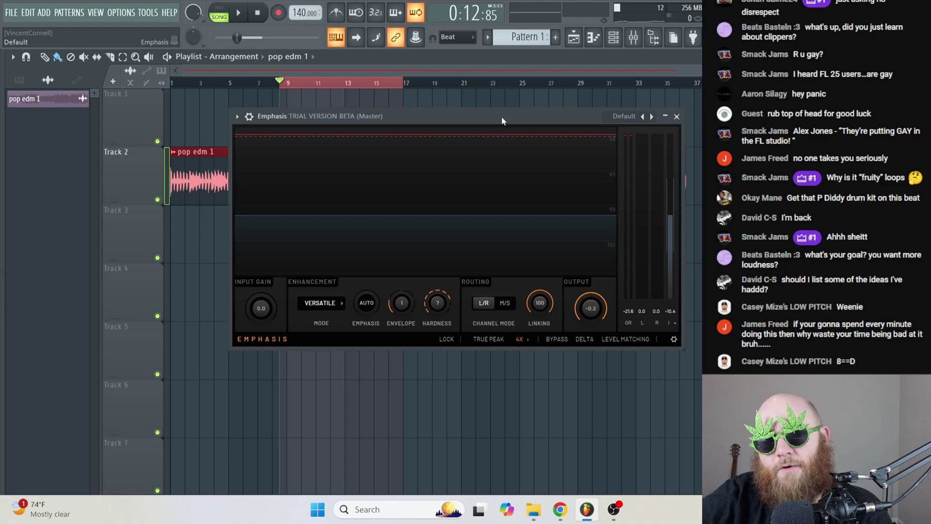
click(241, 16)
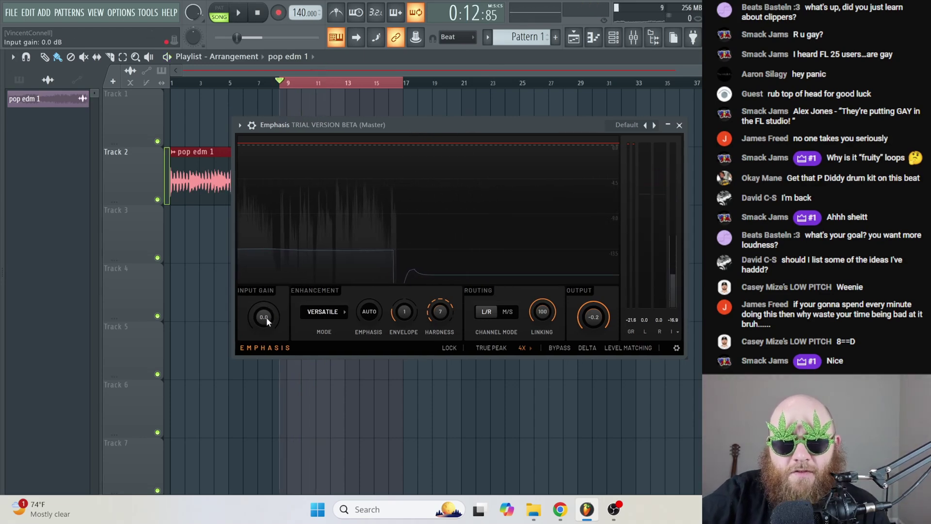
Step: Try raising the Emphasis input gain to about 5.7 dB and reset it to 0.0 dB
drag(266, 317, 266, 257)
drag(267, 317, 267, 377)
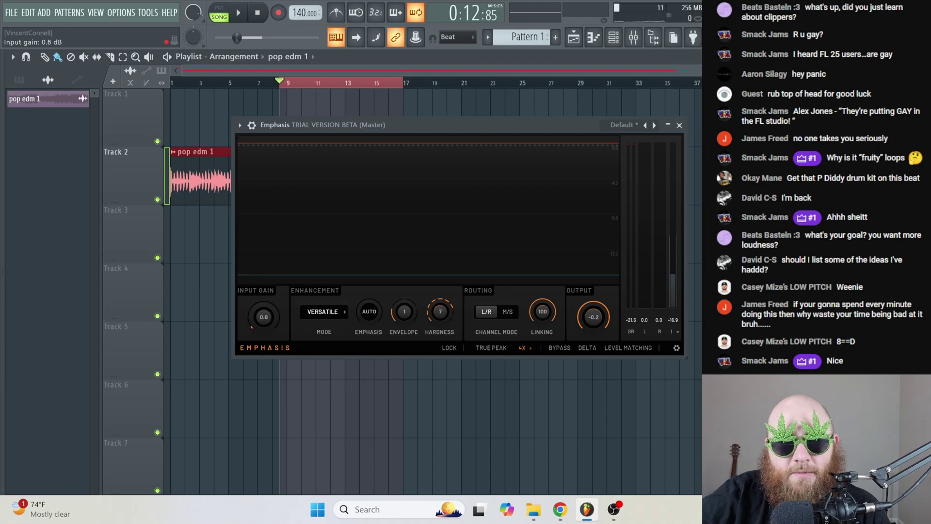
drag(263, 315, 264, 312)
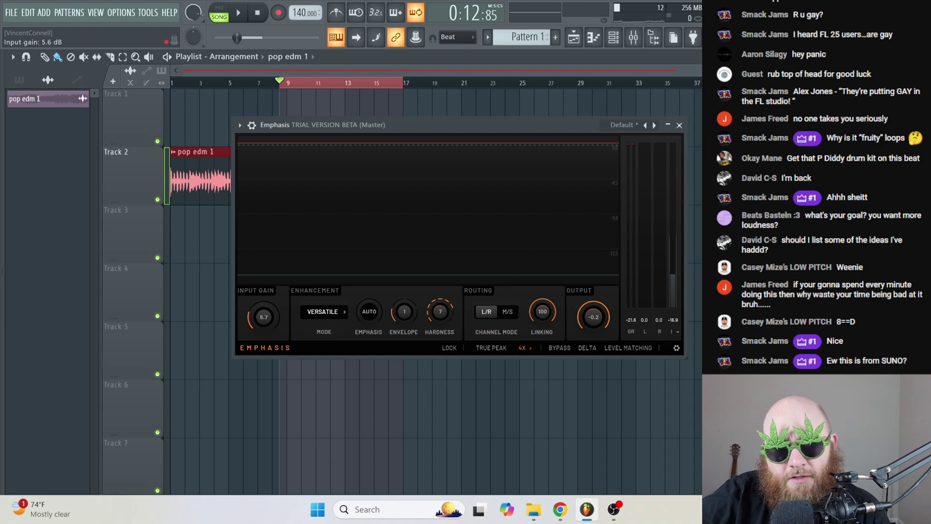
drag(264, 317, 264, 305)
double_click(264, 317)
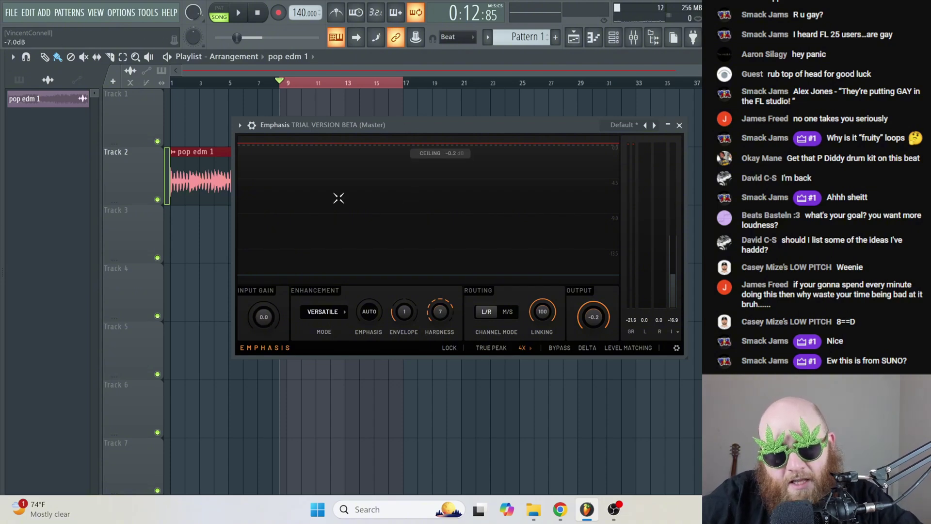
Step: Play the loop while pushing the input gain to 24 dB, and bring it back down to 0.1 dB
key(space)
drag(274, 320, 269, 277)
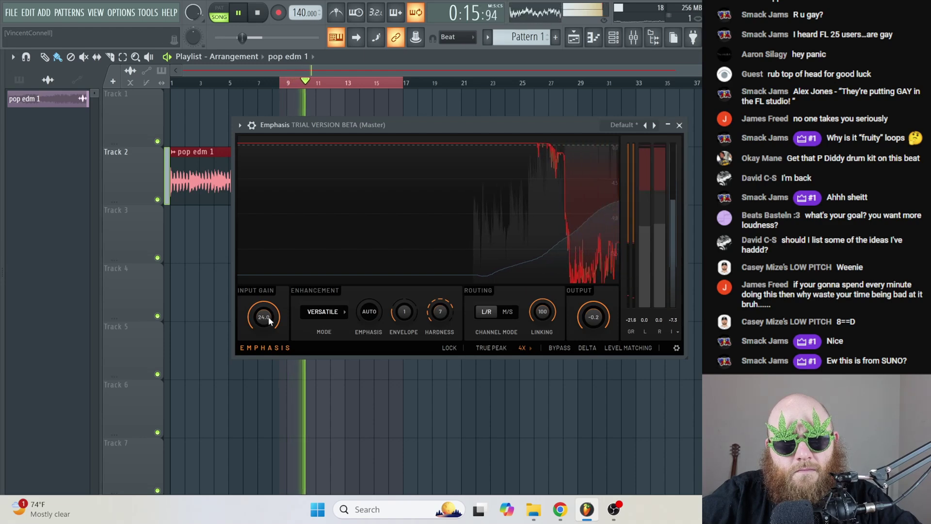
drag(269, 318, 269, 351)
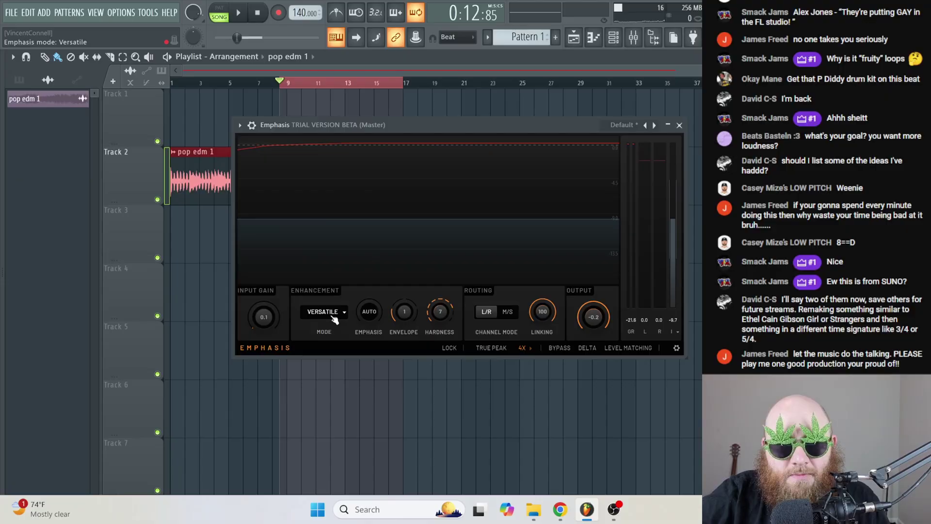
Step: Review the available enhancement modes of the limiter
click(331, 313)
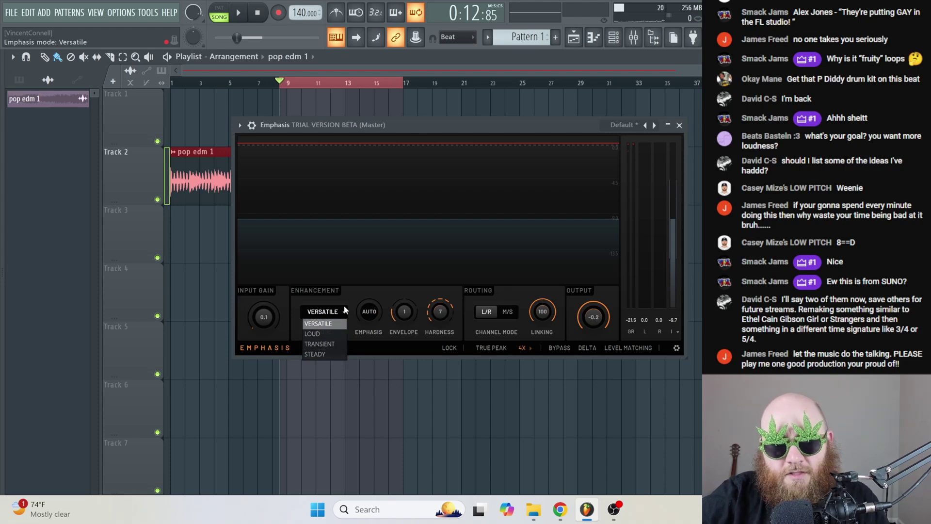
click(348, 293)
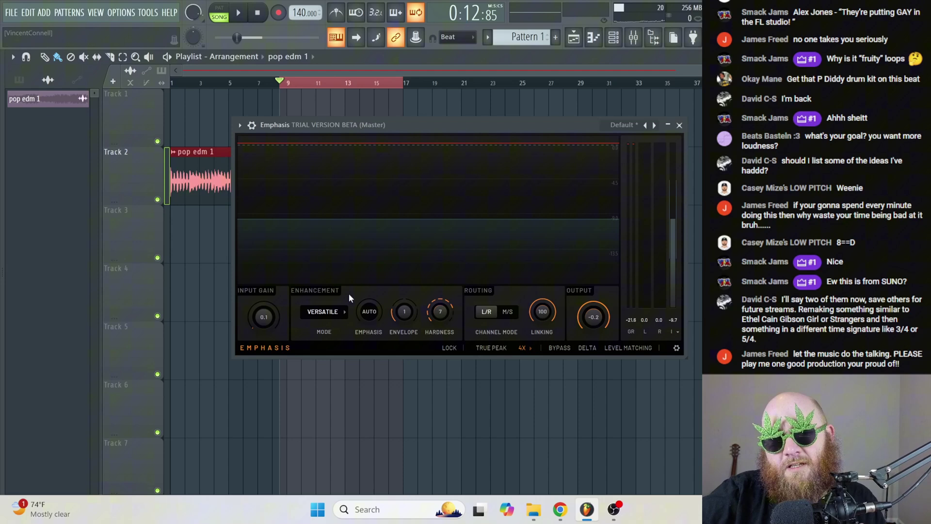
click(342, 313)
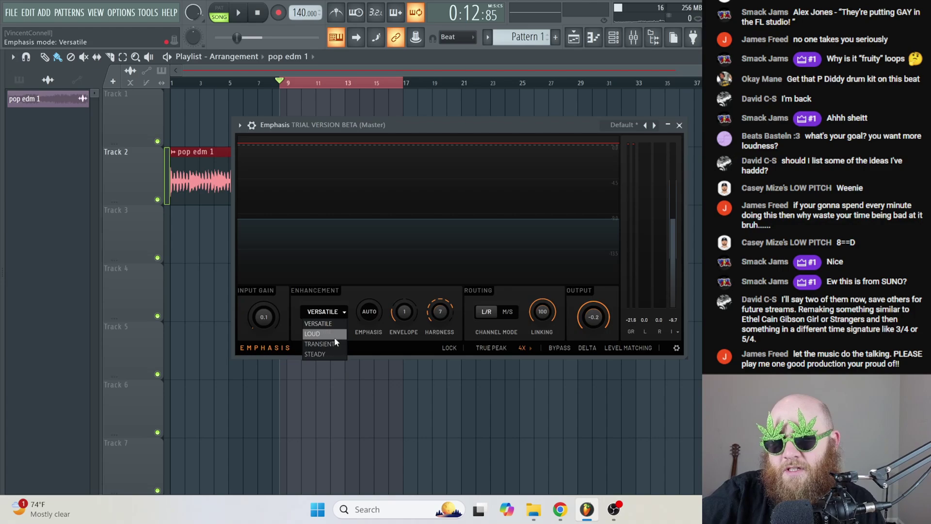
click(353, 297)
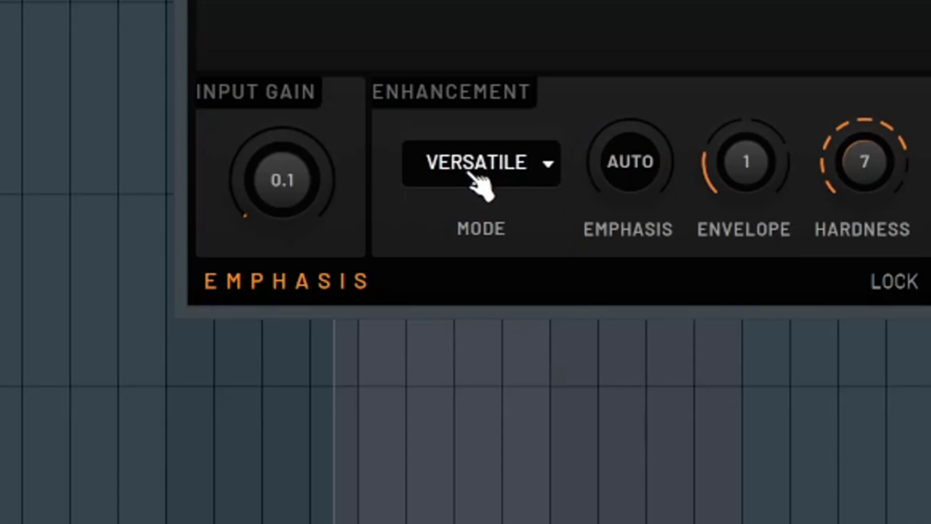
Step: Switch the enhancement mode through Loud and Transient, ending on Steady
click(471, 175)
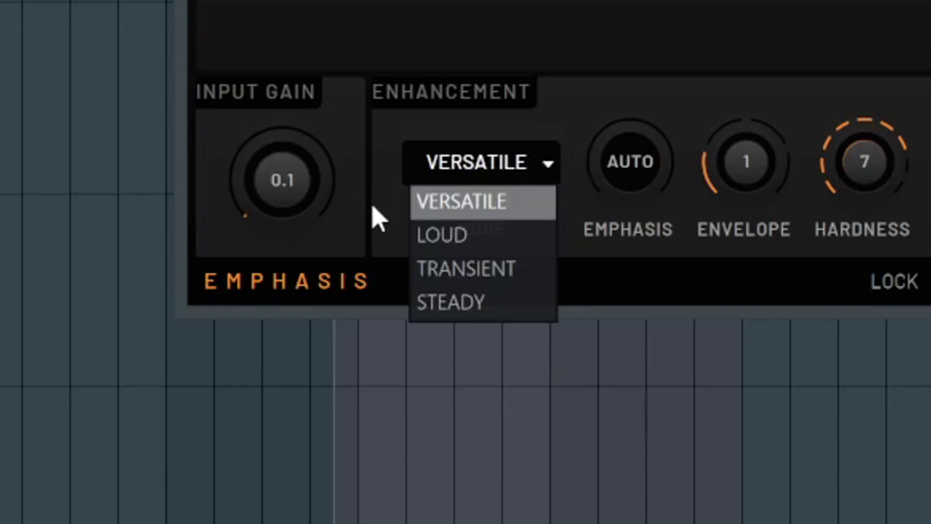
click(478, 238)
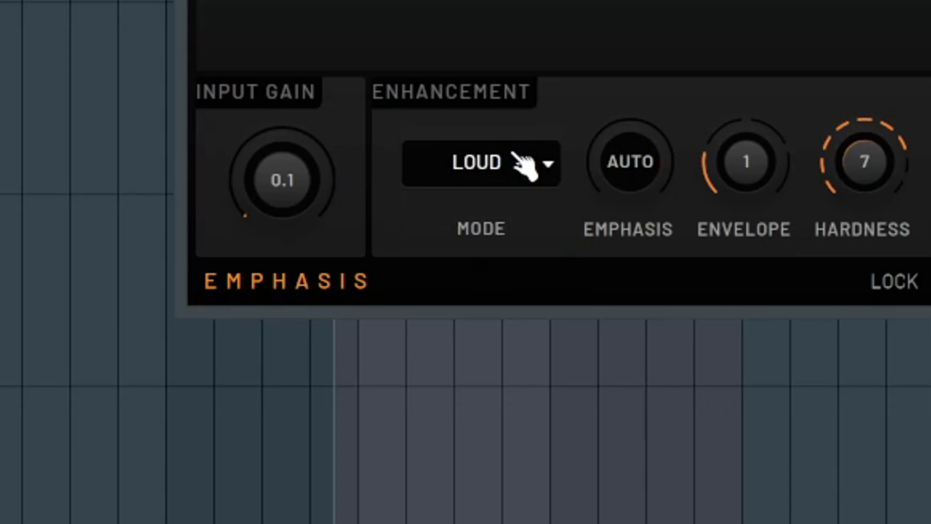
click(524, 165)
click(515, 185)
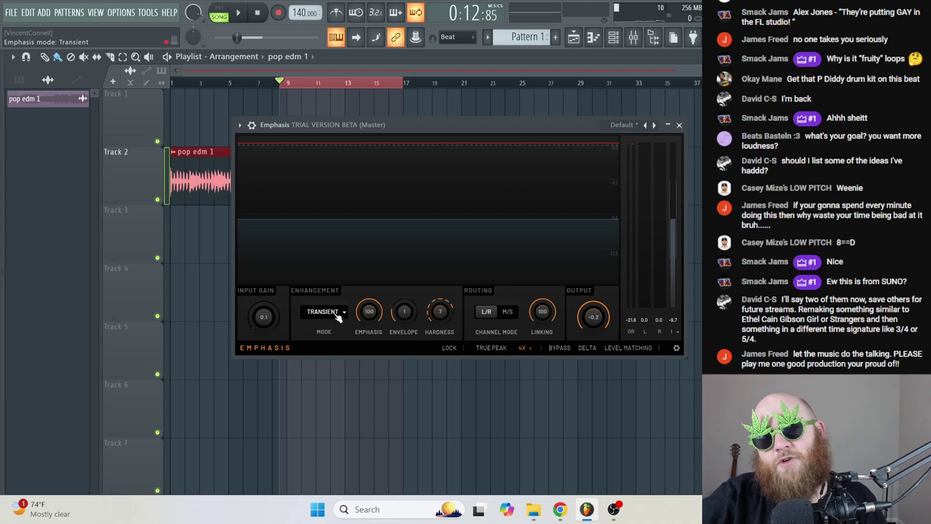
click(337, 316)
click(337, 353)
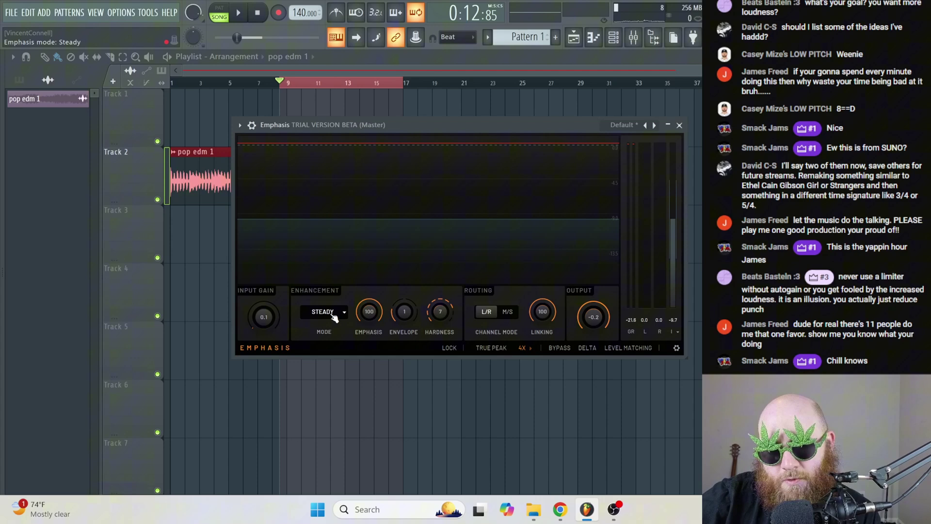
drag(444, 127, 452, 124)
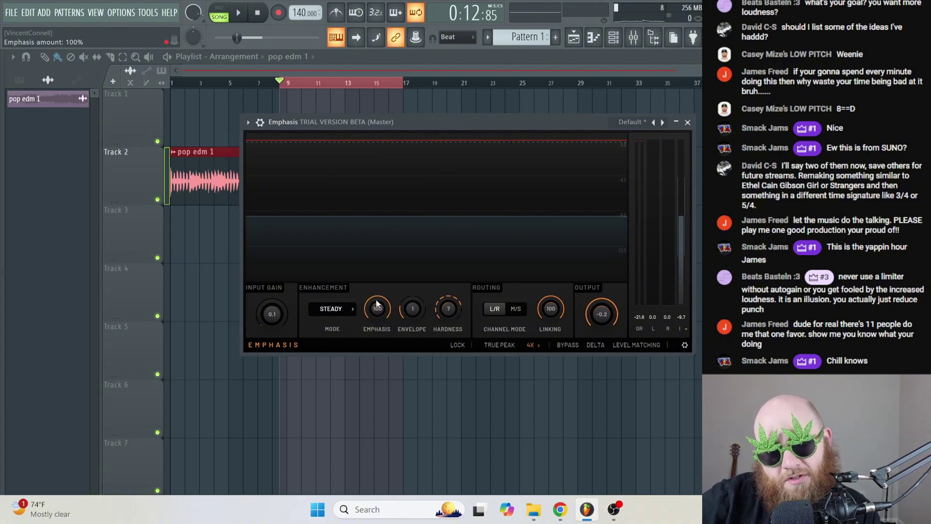
click(329, 311)
click(351, 295)
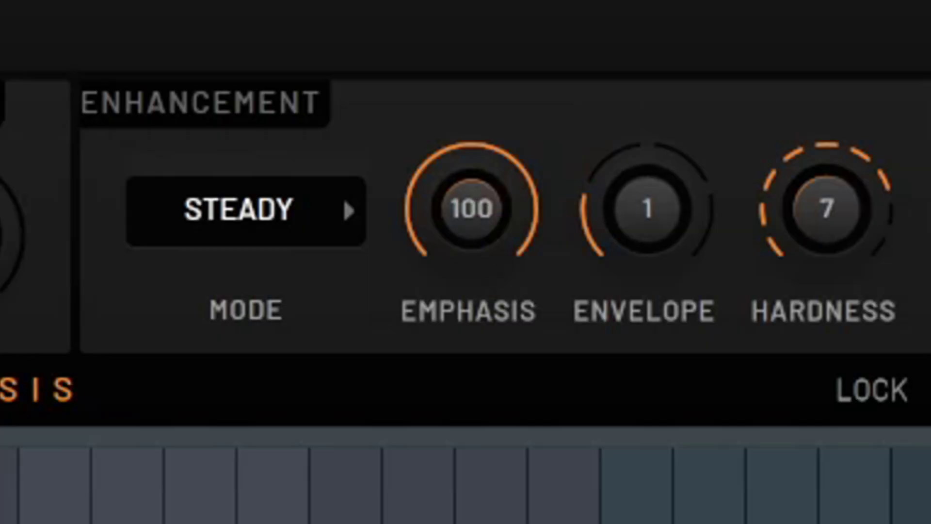
Step: Try out the emphasis amount in Steady mode, bringing it down to 0%
drag(379, 311, 379, 318)
drag(486, 222, 485, 437)
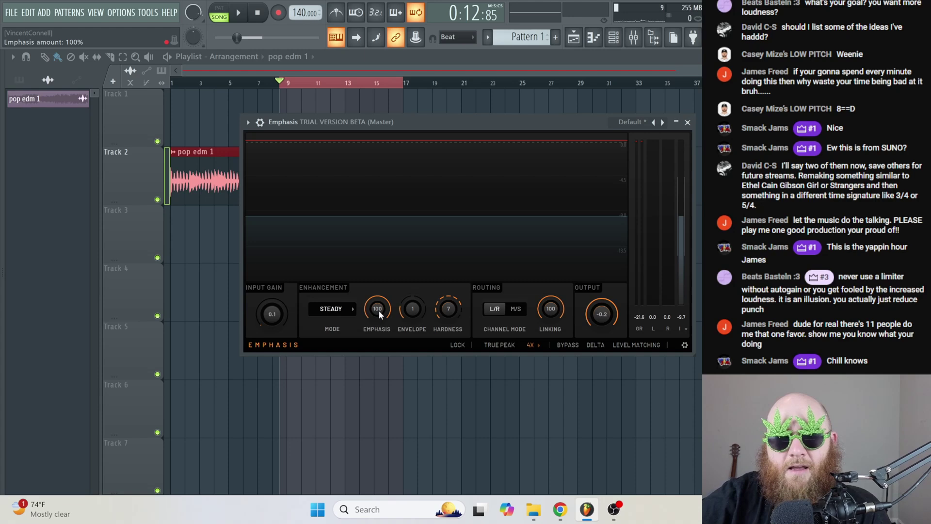
mouse_move(378, 311)
mouse_down()
mouse_move(377, 326)
mouse_move(377, 311)
mouse_up()
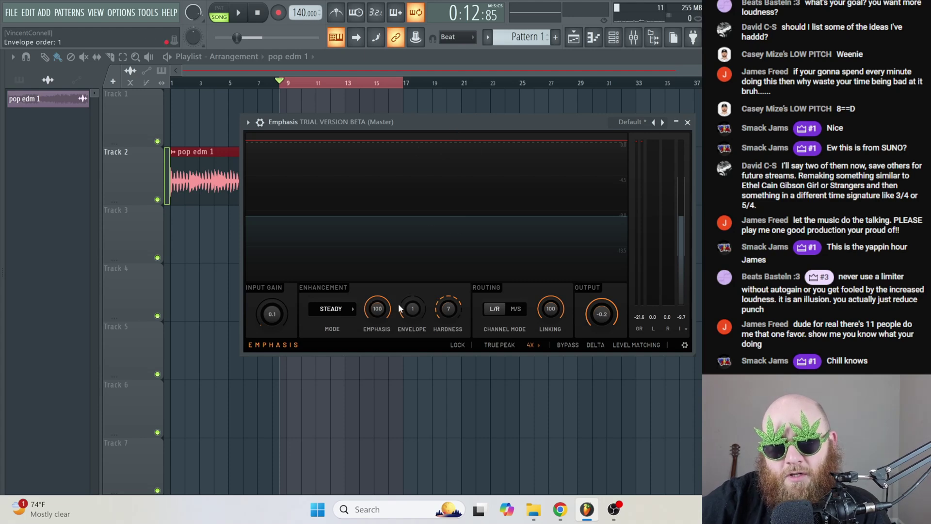
drag(376, 312, 379, 311)
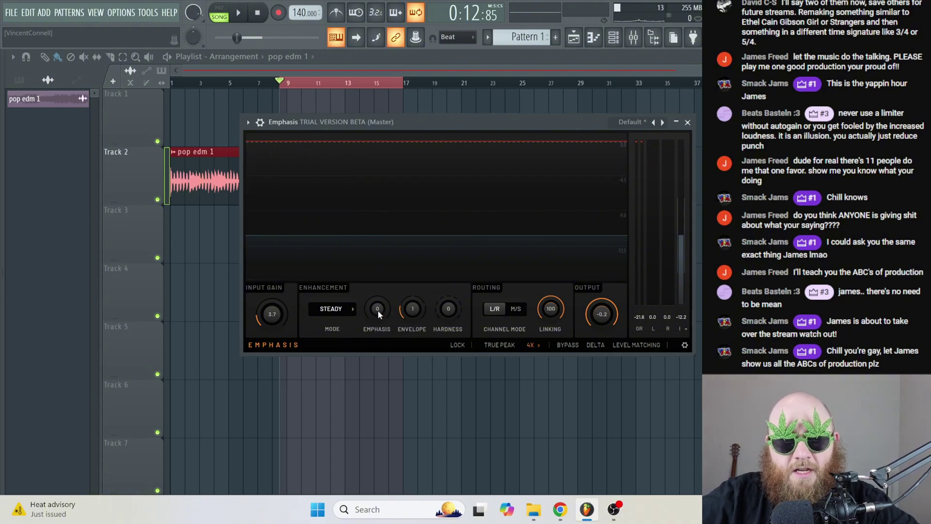
Step: Play the loop while raising the emphasis amount to 100% and lowering it to 70%
key(space)
drag(377, 310, 378, 253)
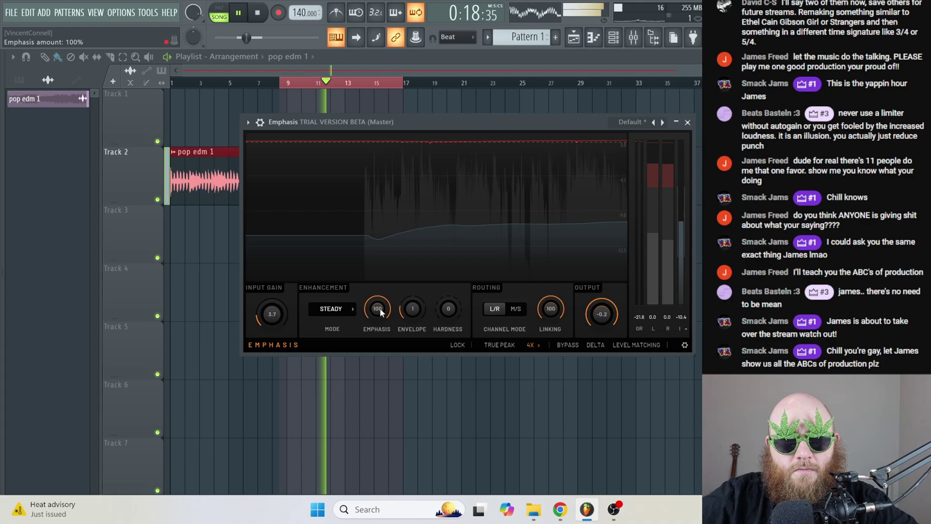
drag(378, 309, 379, 327)
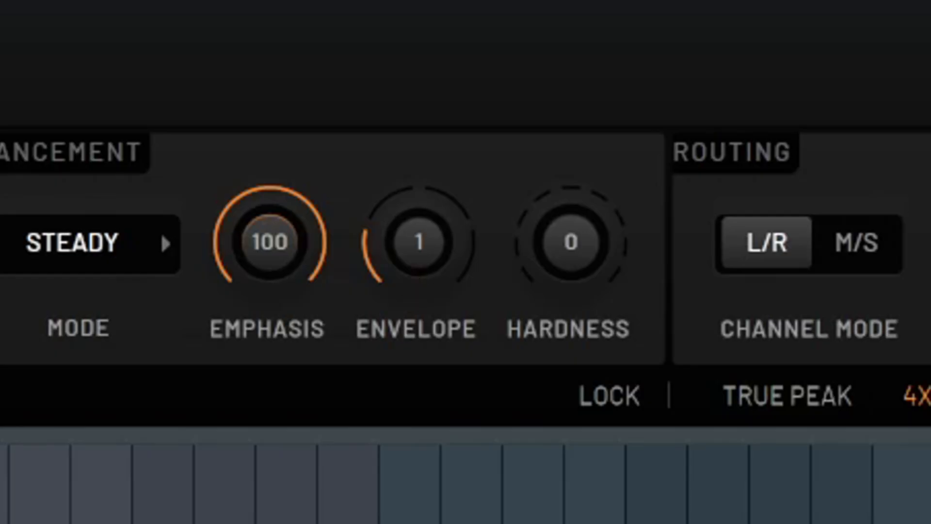
Step: Try an envelope order of 2 with playback stopped and return it to 1
drag(409, 317, 410, 306)
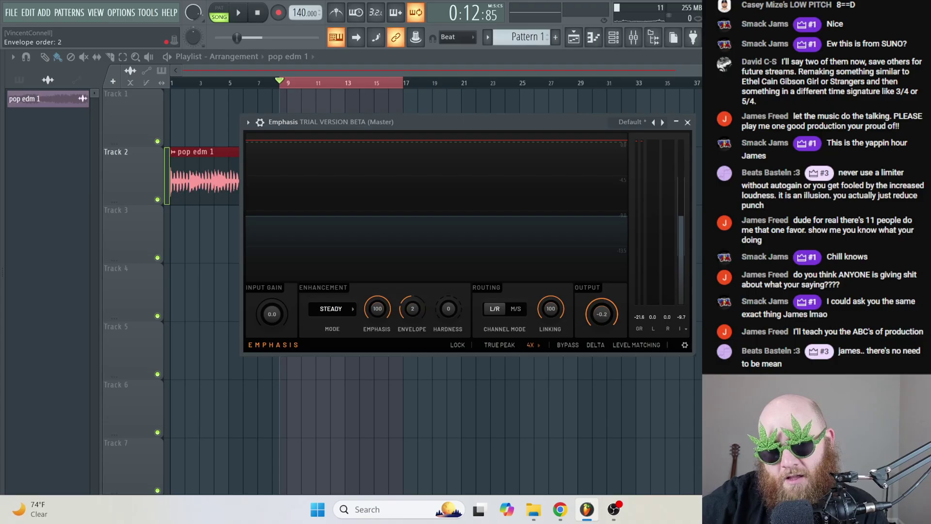
drag(413, 308, 409, 313)
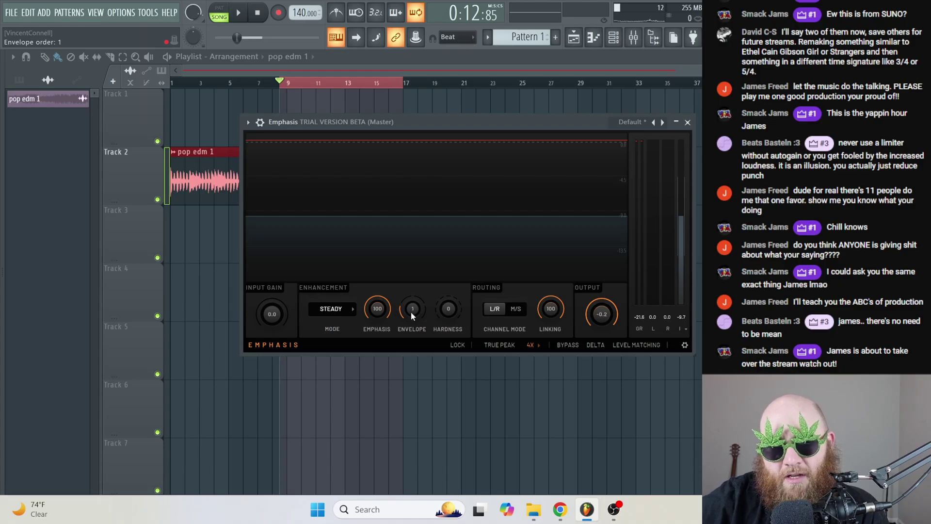
drag(412, 313, 413, 305)
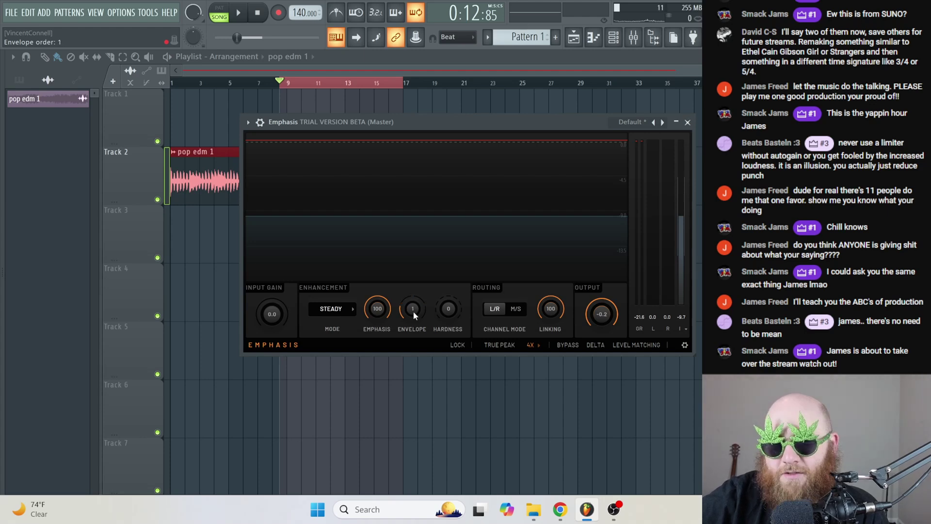
drag(414, 312, 414, 311)
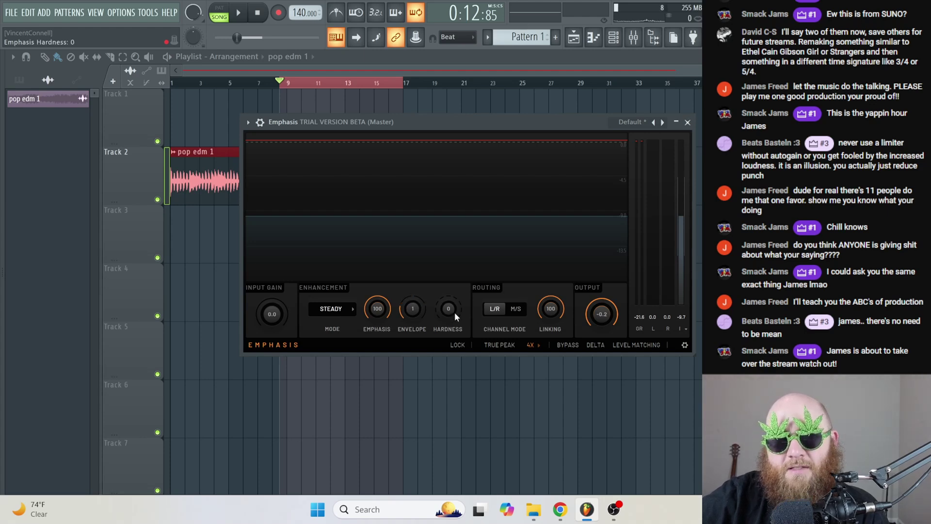
drag(413, 310, 412, 315)
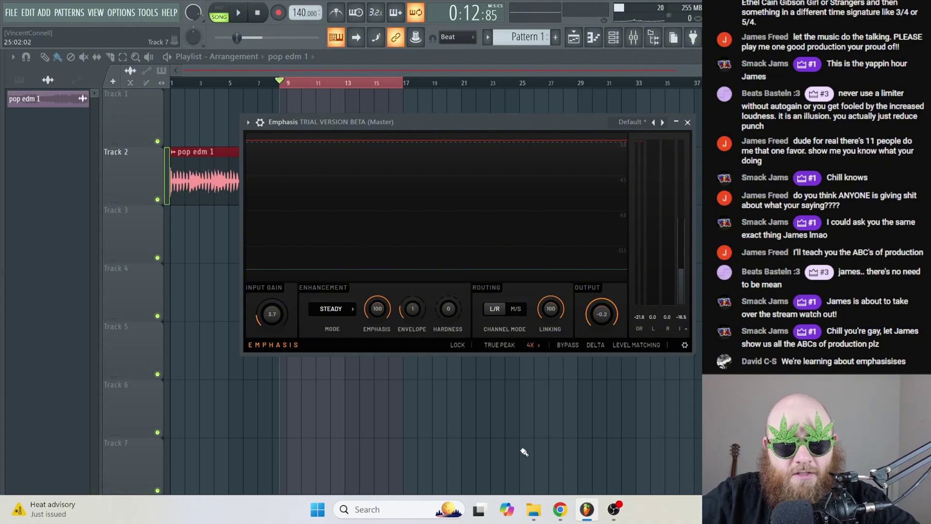
Step: Audition envelope orders 3 and 1 on the playing loop, and leave the envelope at 2
key(space)
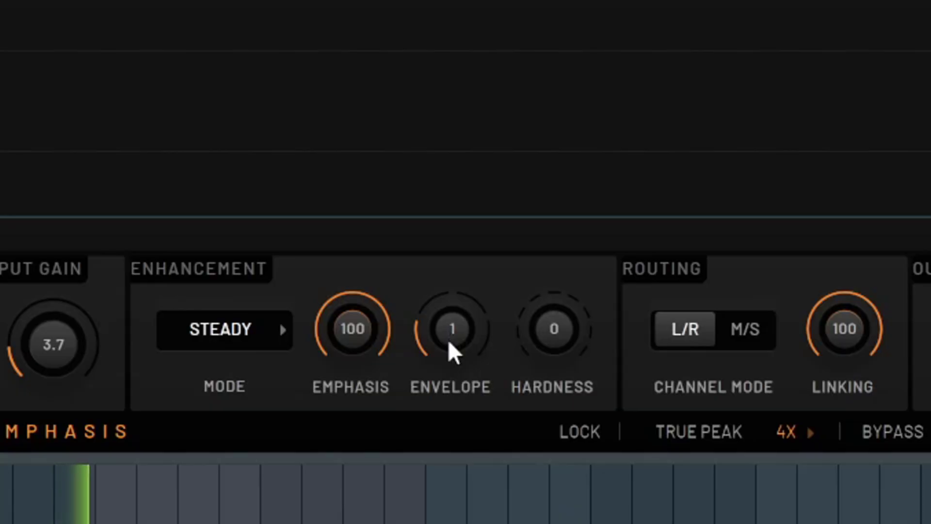
drag(452, 329, 452, 300)
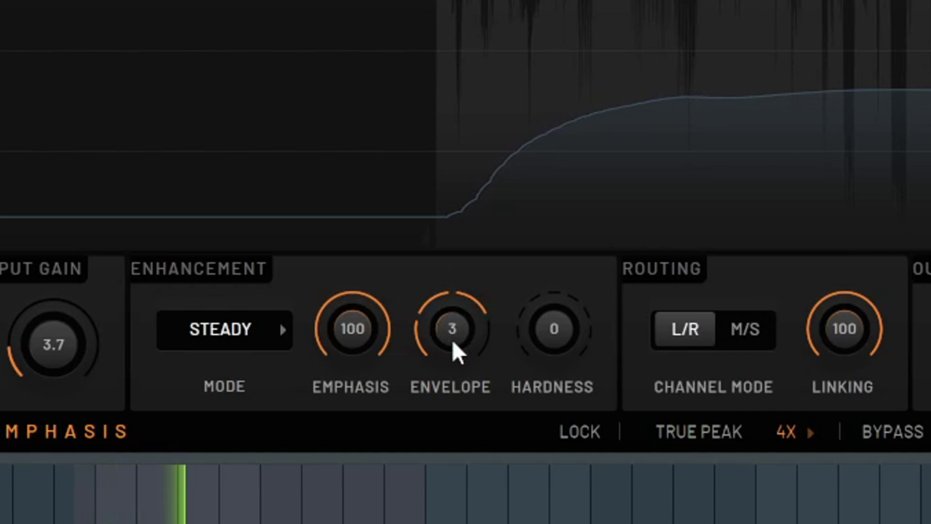
drag(453, 342, 453, 342)
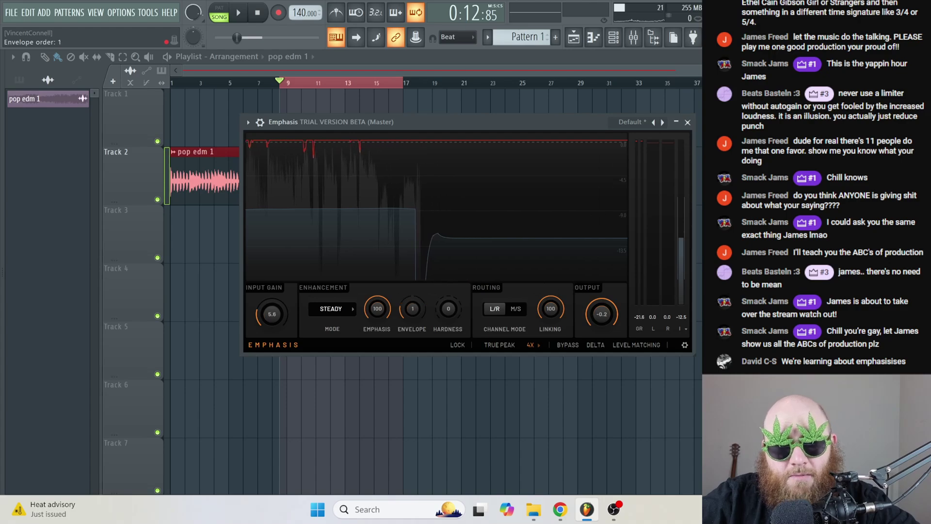
drag(414, 311, 413, 320)
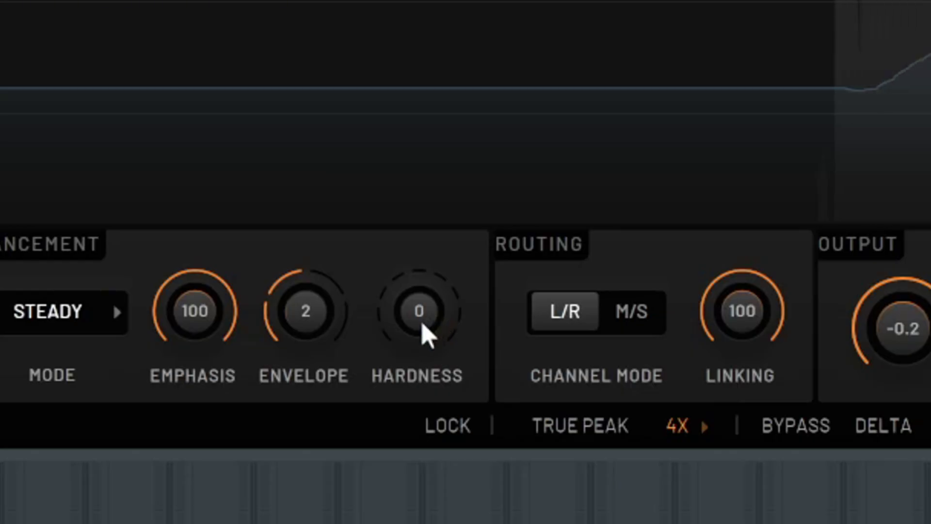
Step: Raise the hardness to 4 during playback and bring it back to 0
drag(423, 324, 423, 252)
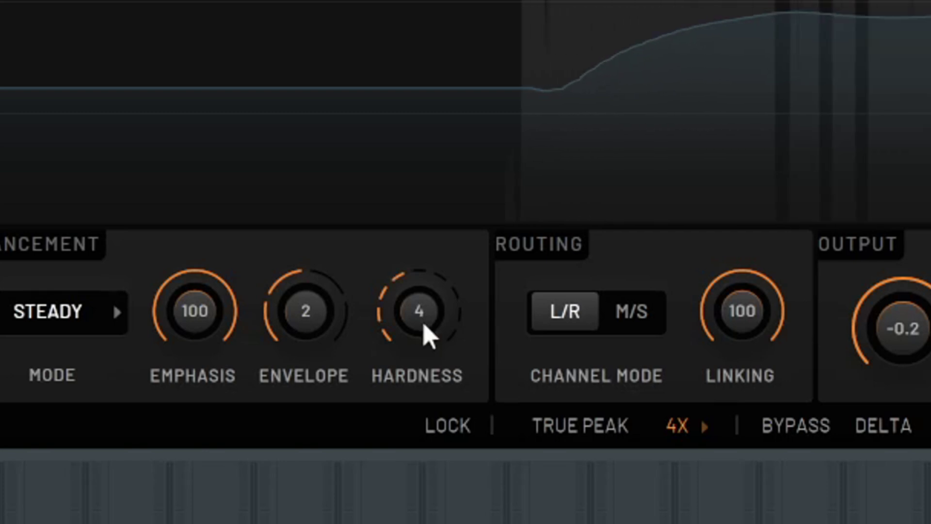
mouse_move(424, 326)
mouse_down()
mouse_move(424, 306)
mouse_move(411, 338)
mouse_up()
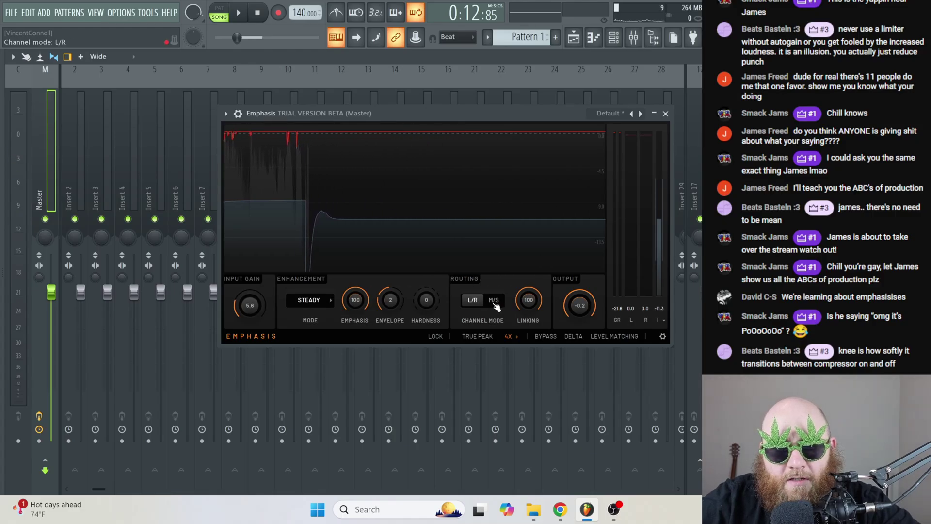
Step: Toggle the routing channel mode between L/R and M/S, leaving it on M/S
click(487, 305)
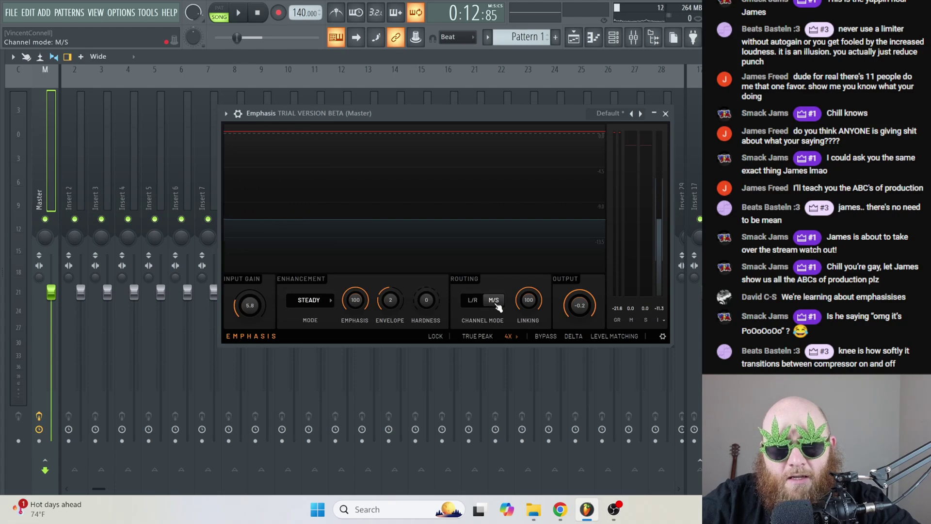
click(486, 306)
click(489, 306)
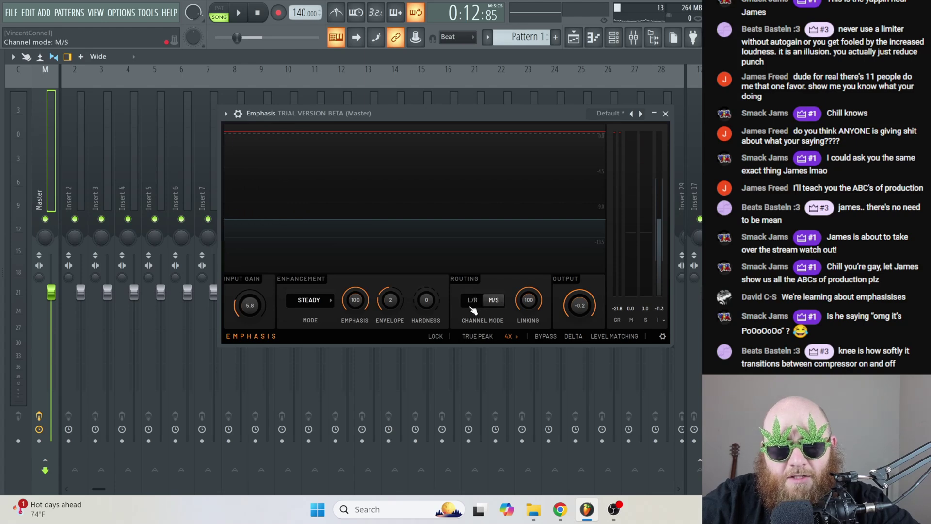
Step: Set the routing channel mode to L/R, lower the linking to 36, and return it to 100
click(485, 305)
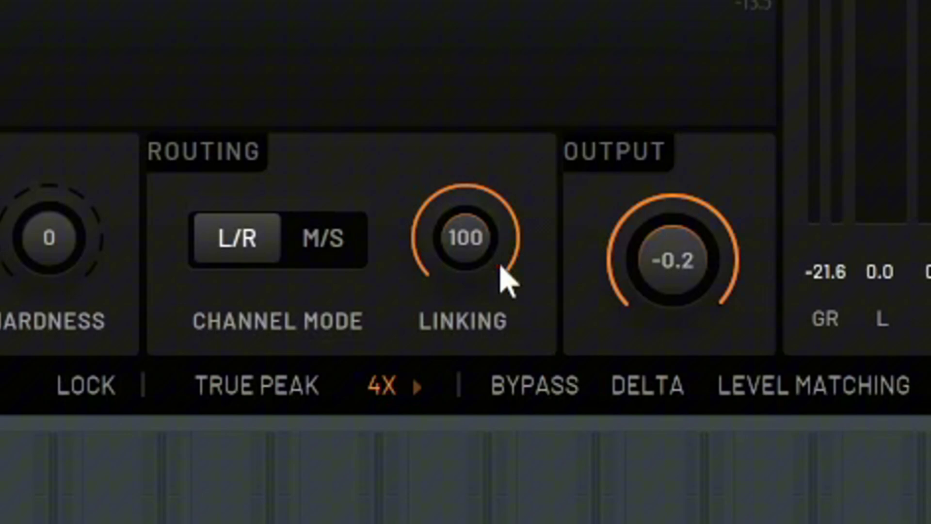
drag(498, 253, 498, 371)
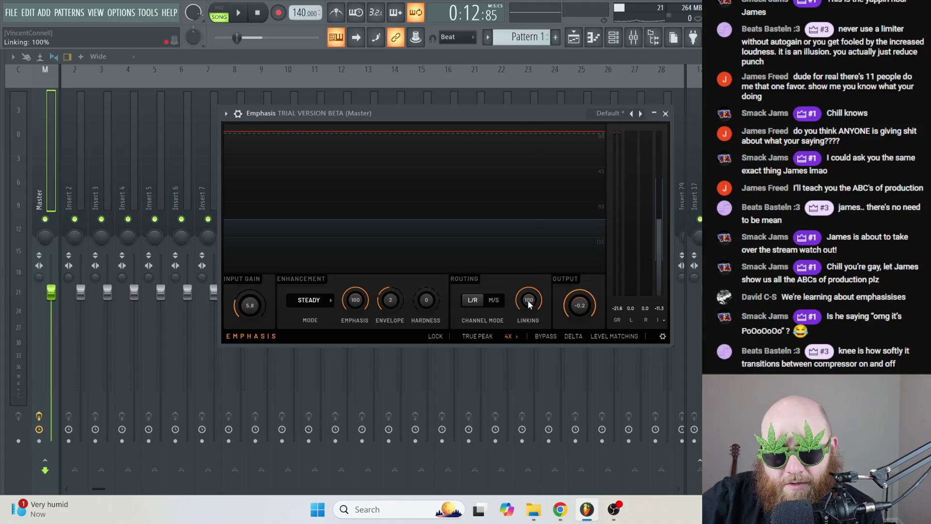
drag(528, 300, 528, 302)
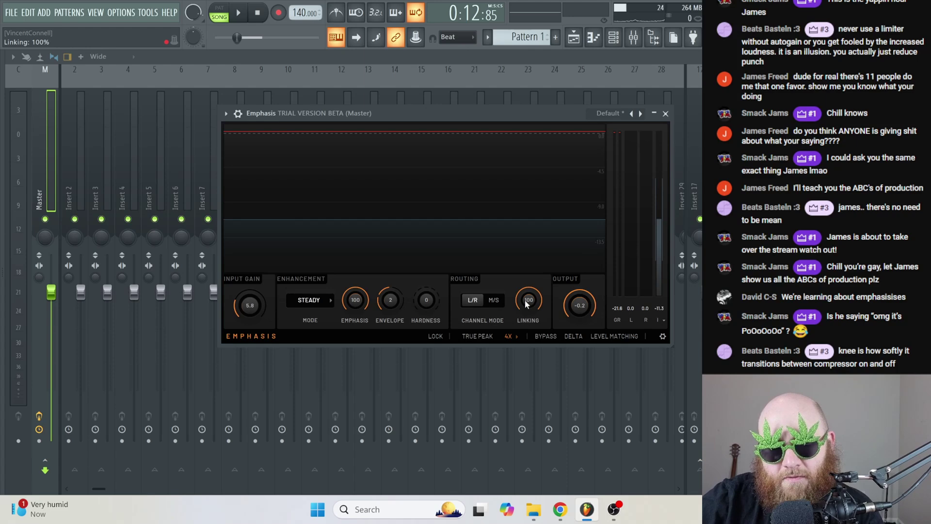
Step: Set the routing channel mode back to M/S, try several linking amounts, and leave the linking at 2
click(494, 300)
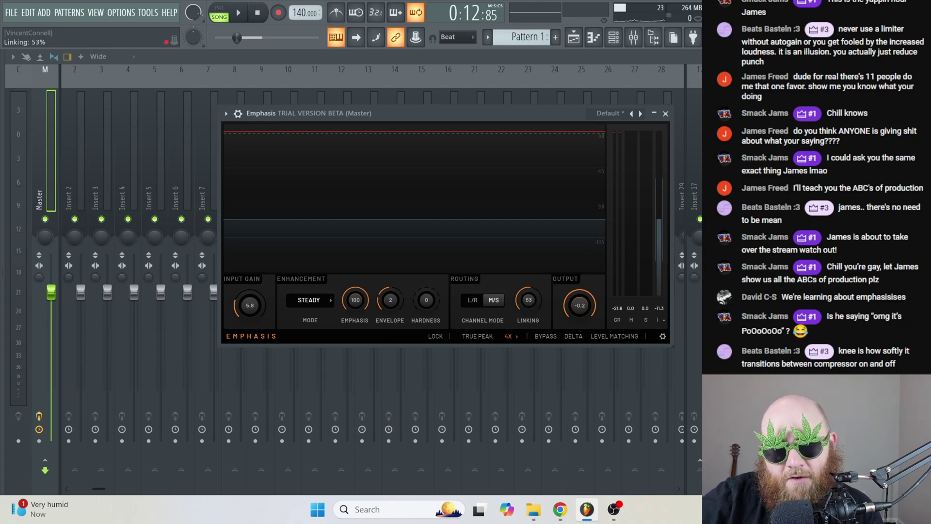
drag(529, 300, 533, 302)
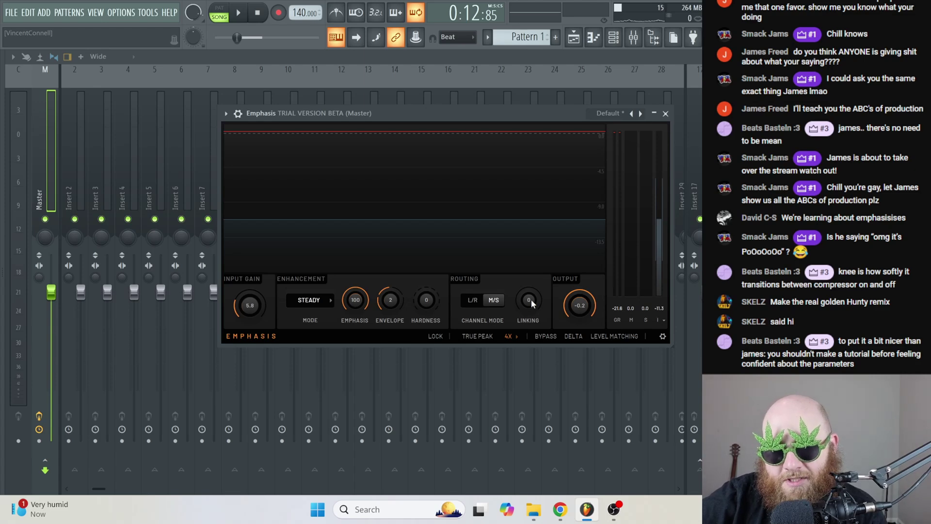
drag(533, 303, 532, 335)
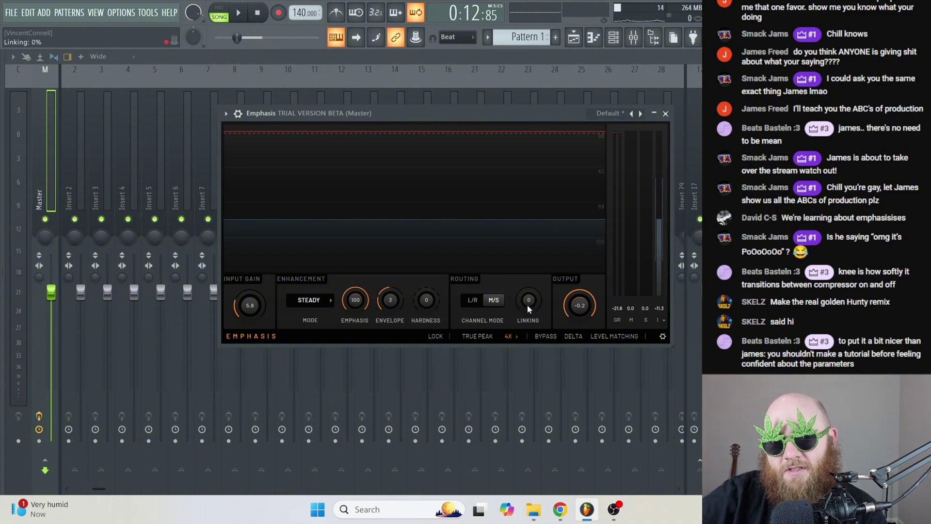
mouse_move(529, 300)
mouse_down()
mouse_move(529, 285)
mouse_move(528, 304)
mouse_up()
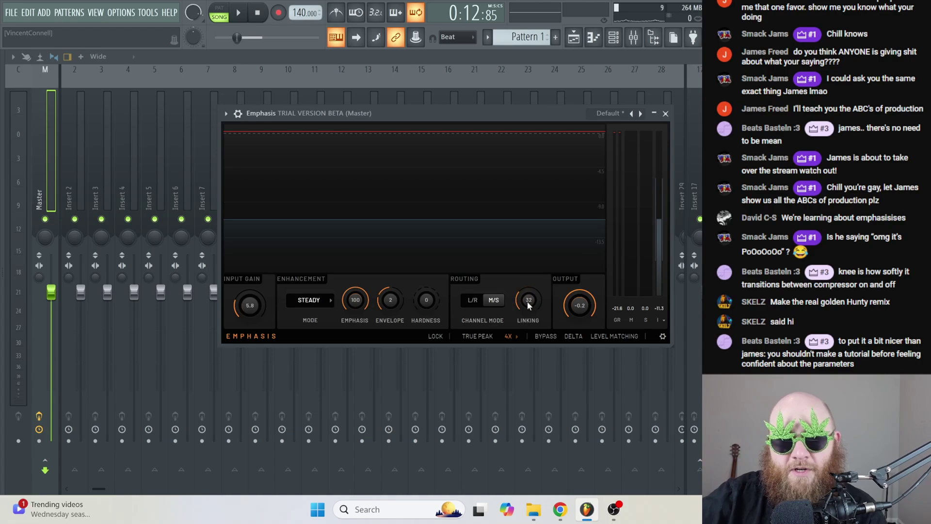
scroll(528, 305, down, 5)
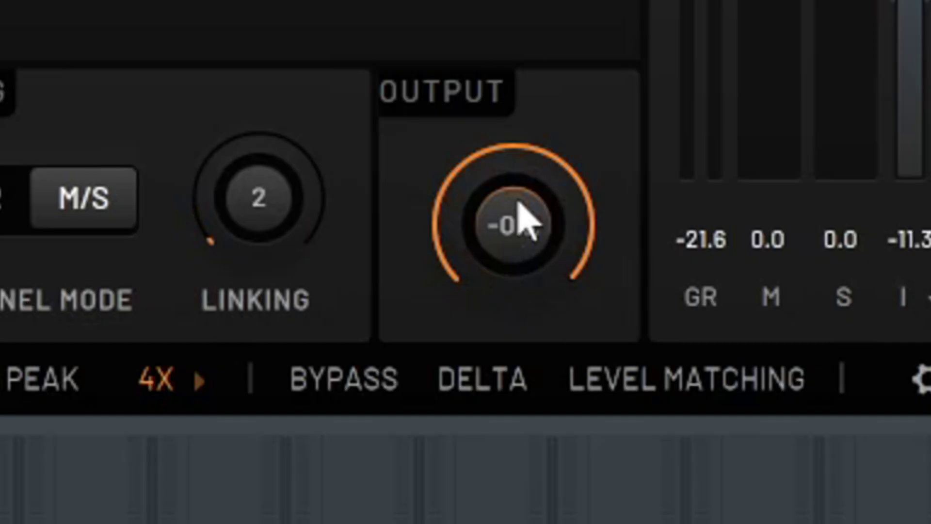
Step: Lower the output level to -3.5 and raise it to 0.0
drag(581, 300, 581, 316)
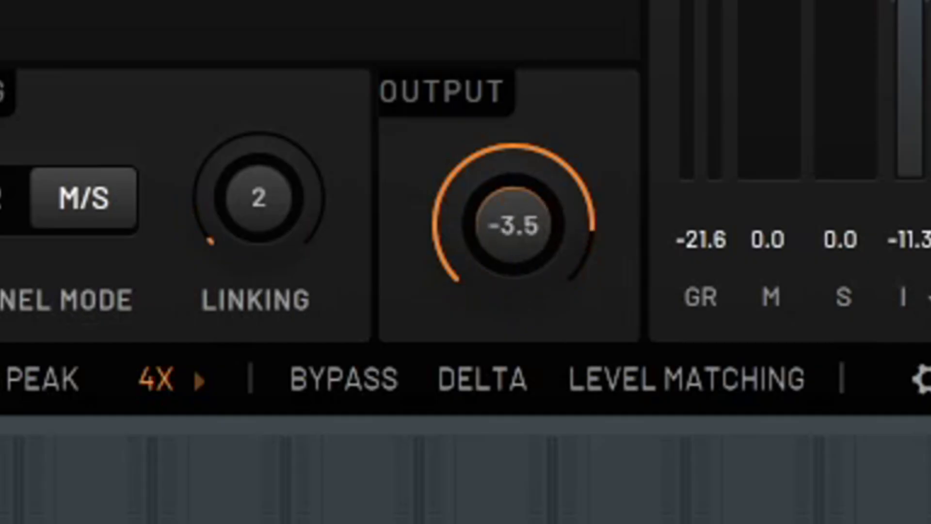
drag(524, 250, 524, 215)
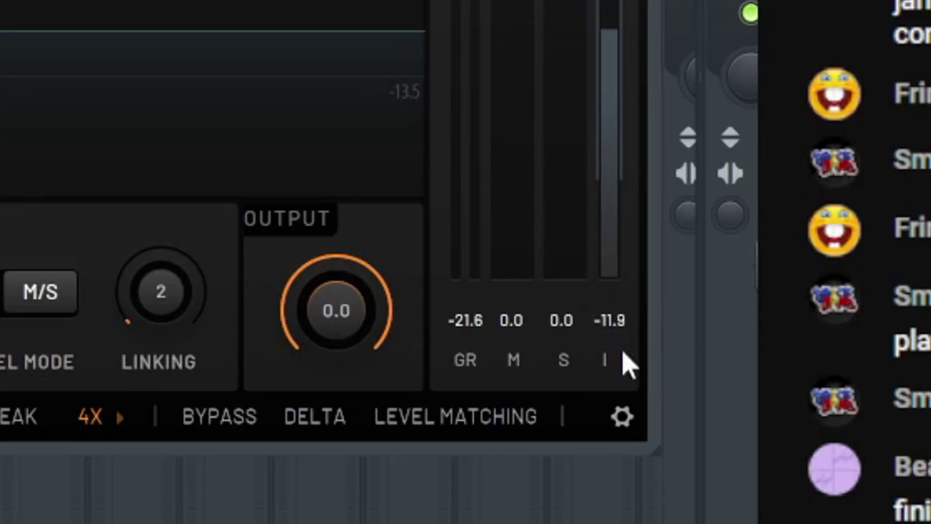
Step: Turn on true peak detection and look through the available oversampling factors, keeping 4X
click(624, 357)
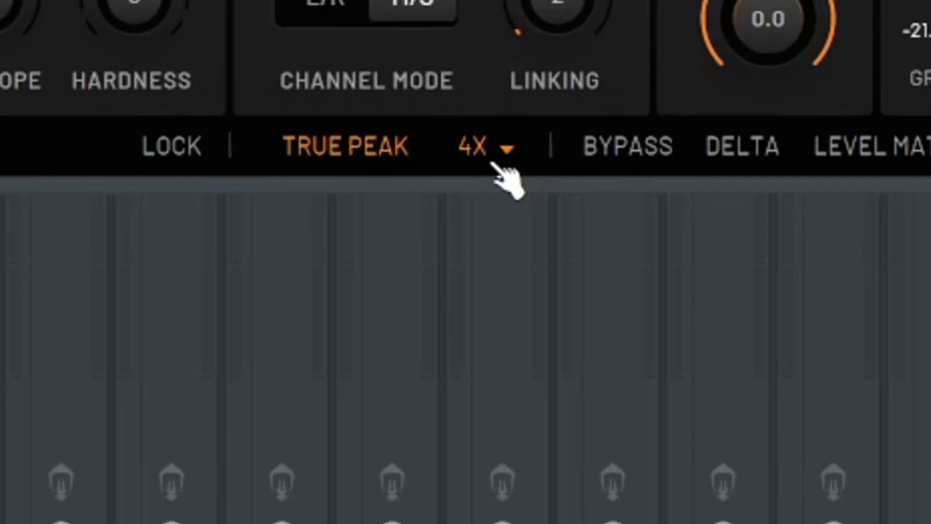
click(519, 335)
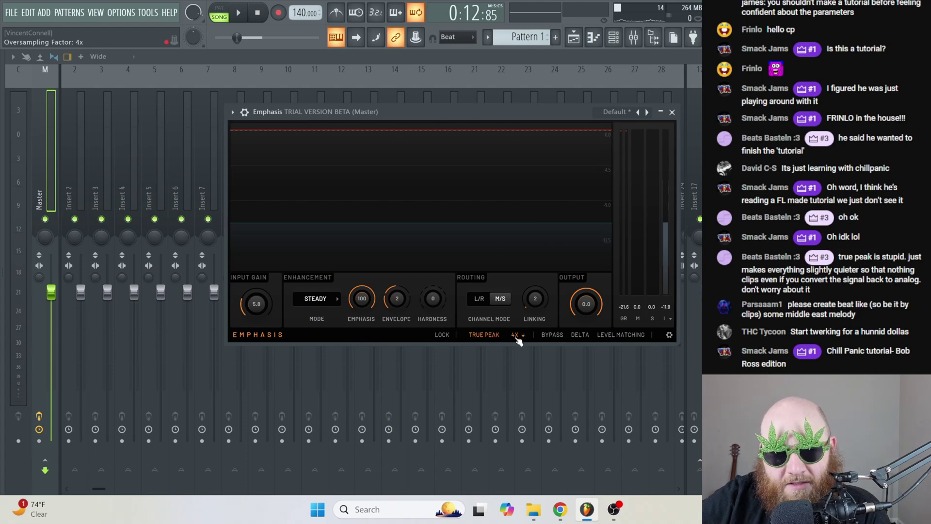
click(519, 339)
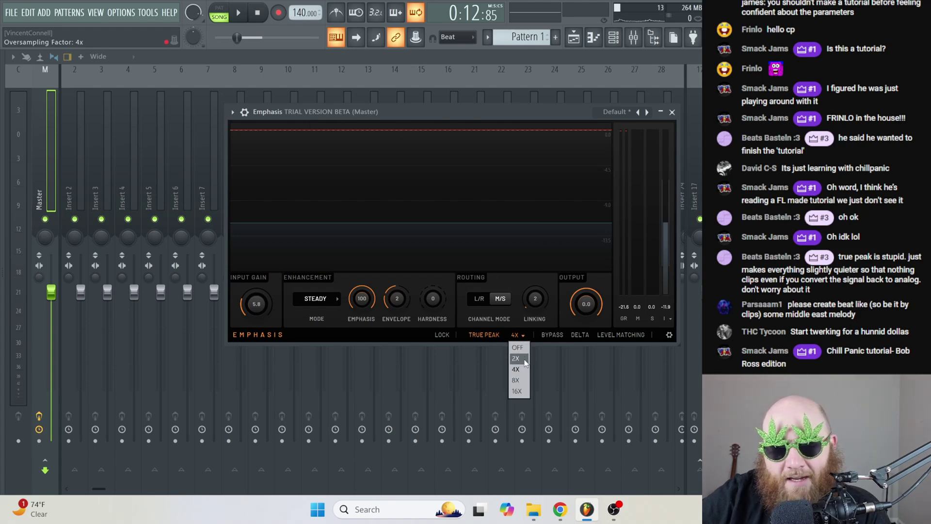
click(543, 327)
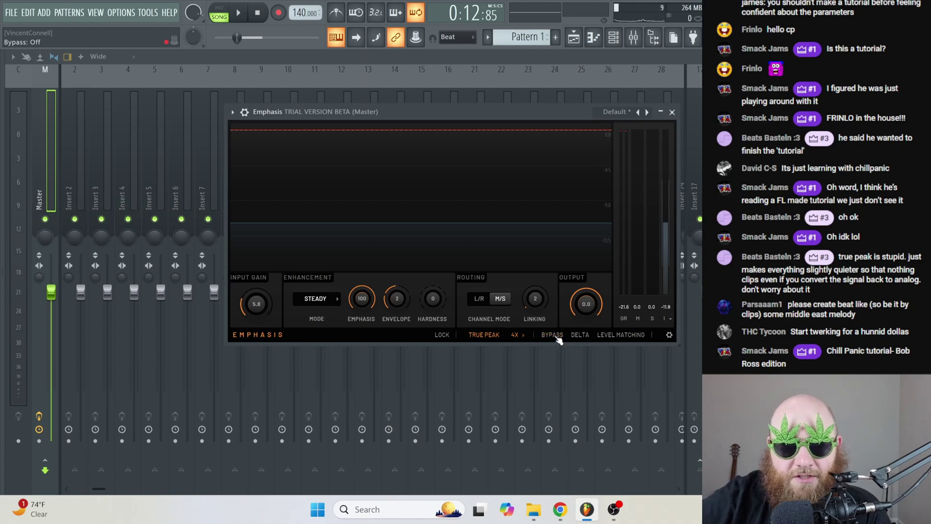
Step: Audition the limiter's delta signal on the playing loop, and toggle level matching, leaving it on with delta off
click(585, 338)
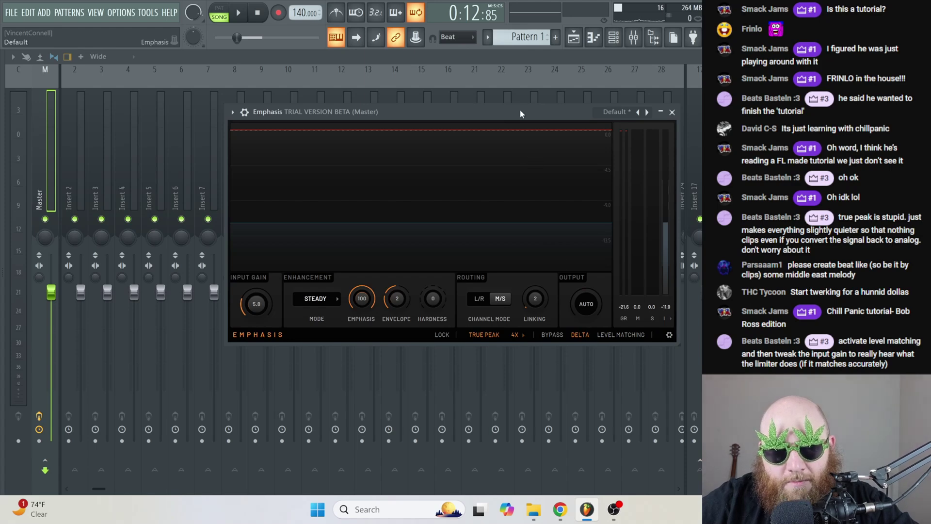
key(space)
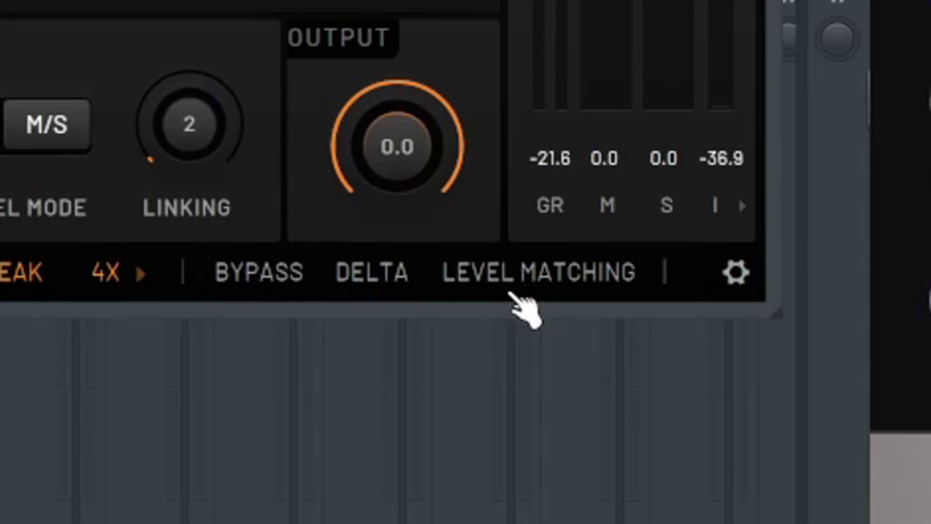
click(615, 339)
click(615, 339)
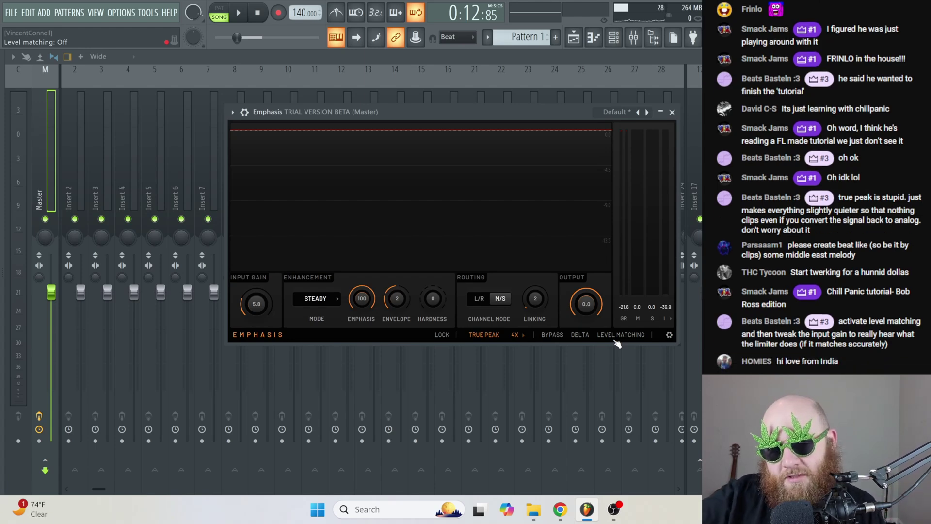
click(617, 337)
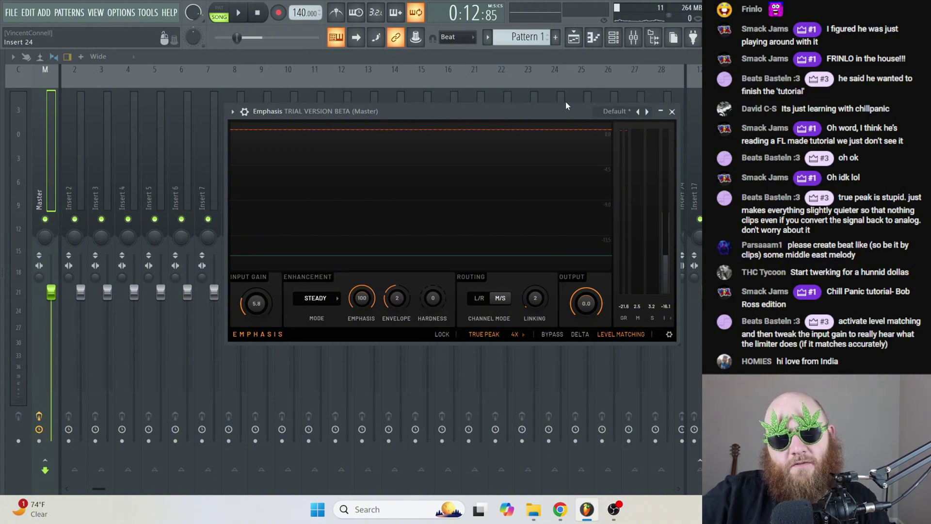